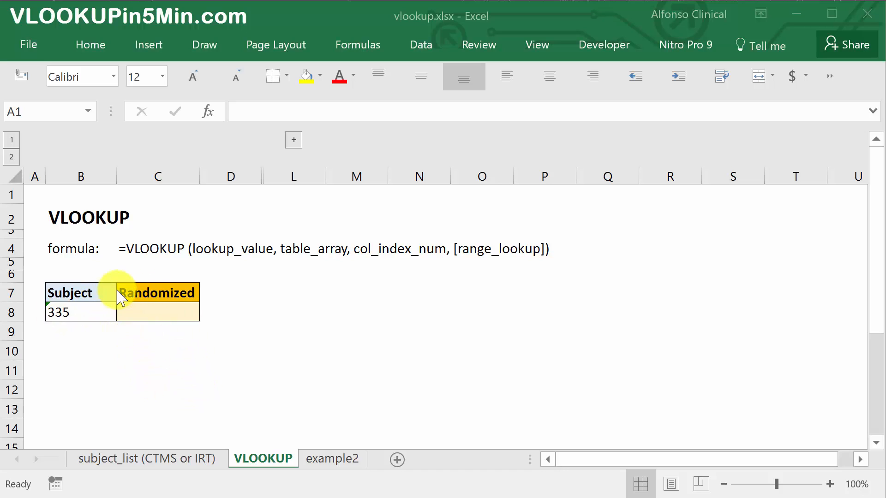
- Begin a VLOOKUP formula in C8 of the VLOOKUP sheet, using subject cell B8 as the lookup value
{"action": "left_click", "coordinate": [152, 459]}
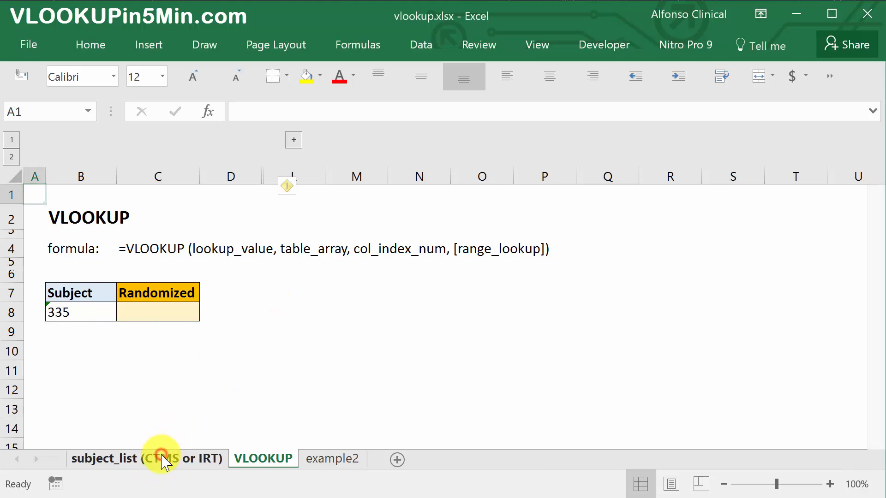
{"action": "left_click", "coordinate": [163, 460]}
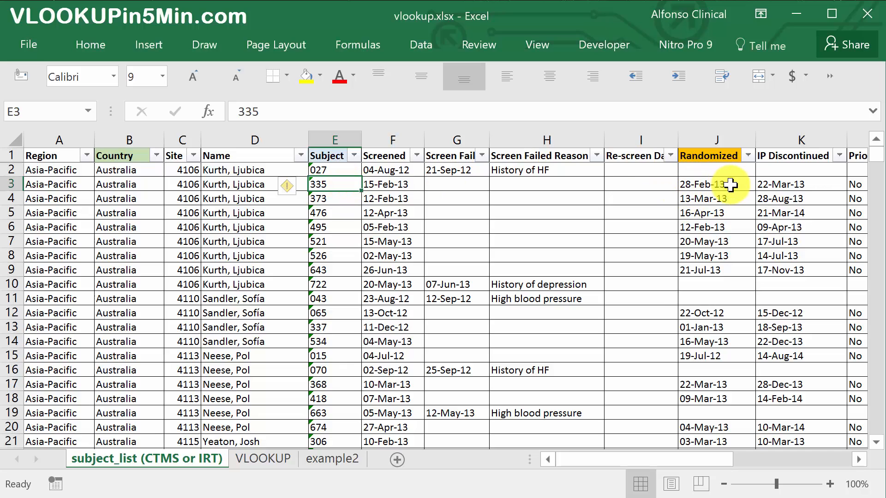
{"action": "left_click", "coordinate": [263, 459]}
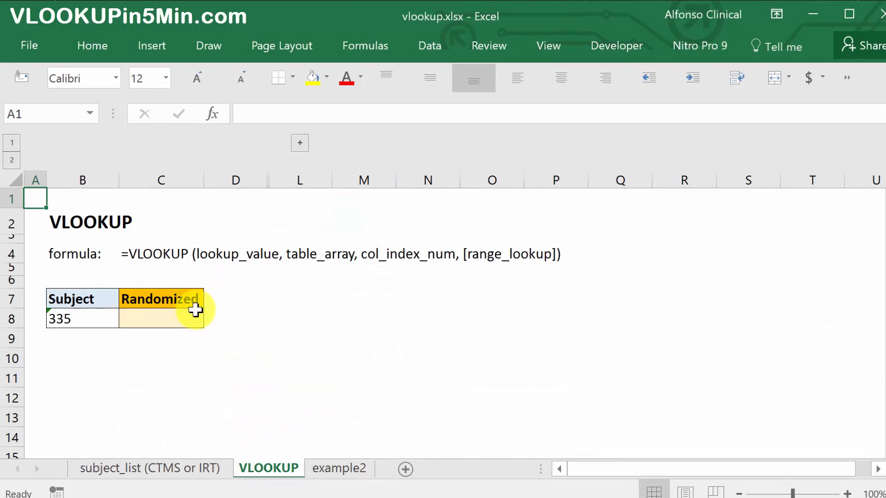
{"action": "left_click", "coordinate": [202, 344]}
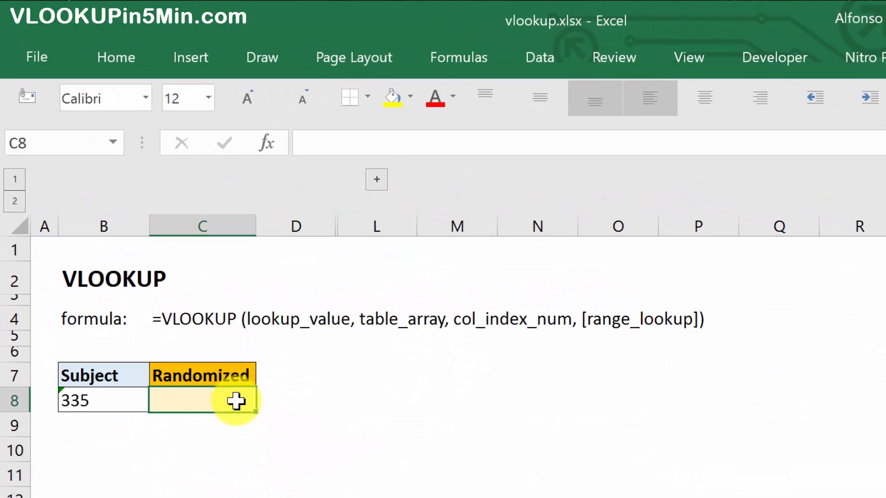
{"action": "type", "text": "=vlo"}
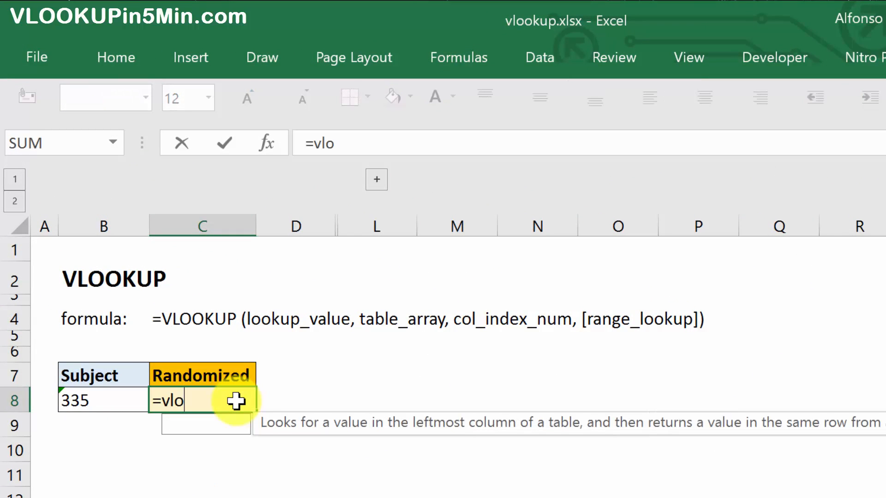
{"action": "key", "text": "Tab"}
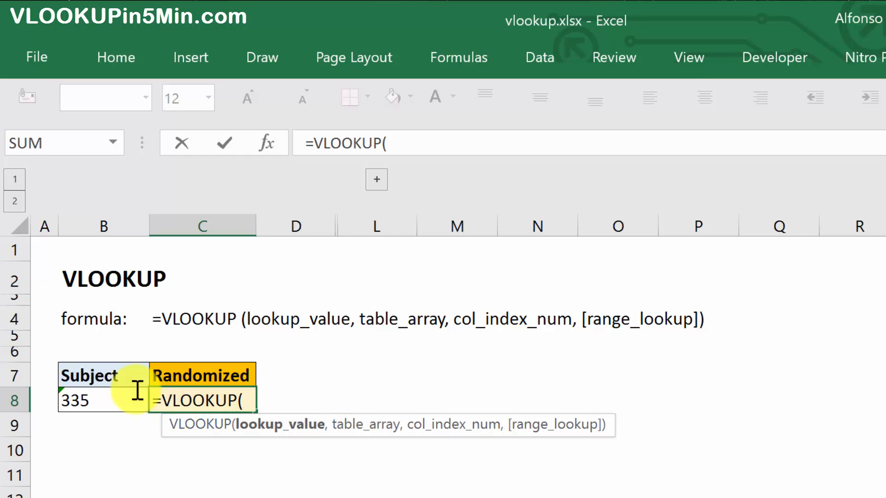
{"action": "left_click", "coordinate": [97, 398]}
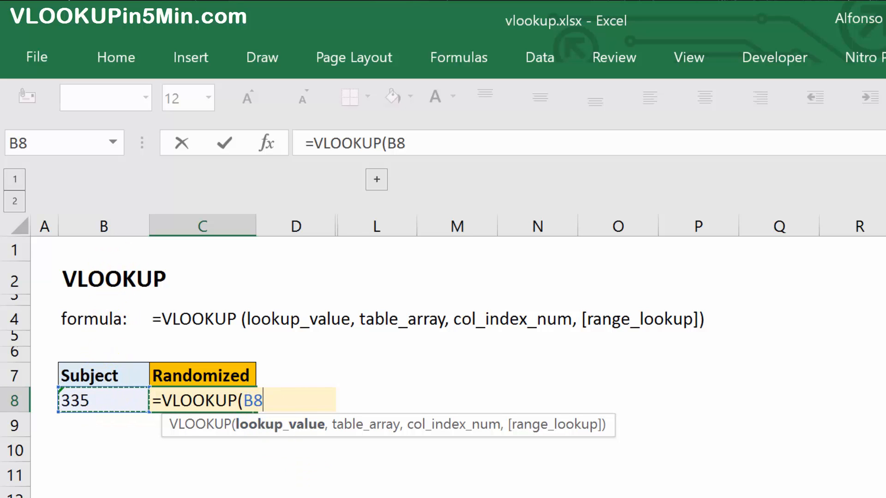
{"action": "type", "text": ","}
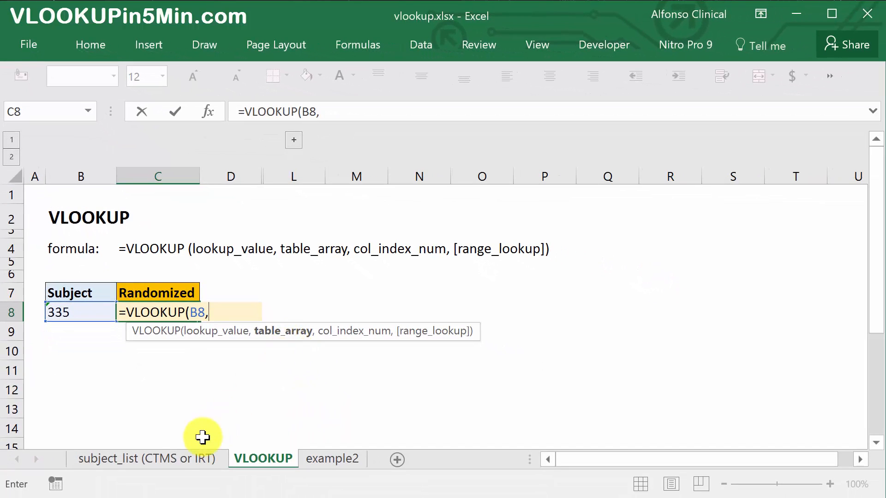
- Set the formula's table array to columns E:J of the subject_list (CTMS or IRT) sheet
{"action": "left_click", "coordinate": [184, 458]}
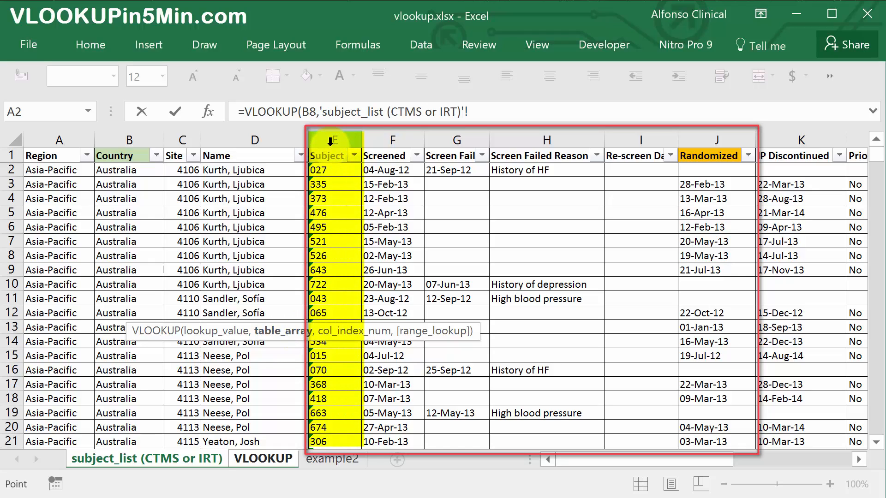
{"action": "left_click", "coordinate": [330, 141]}
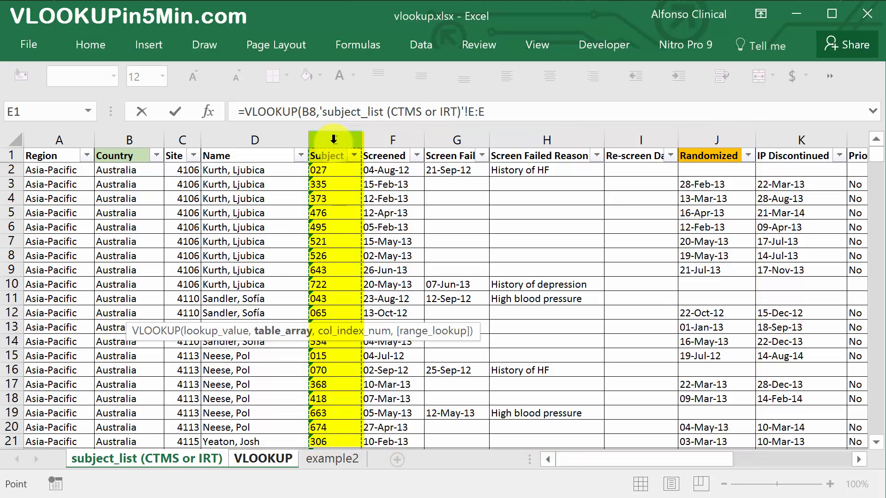
{"action": "left_click_drag", "start_coordinate": [335, 137], "coordinate": [705, 166]}
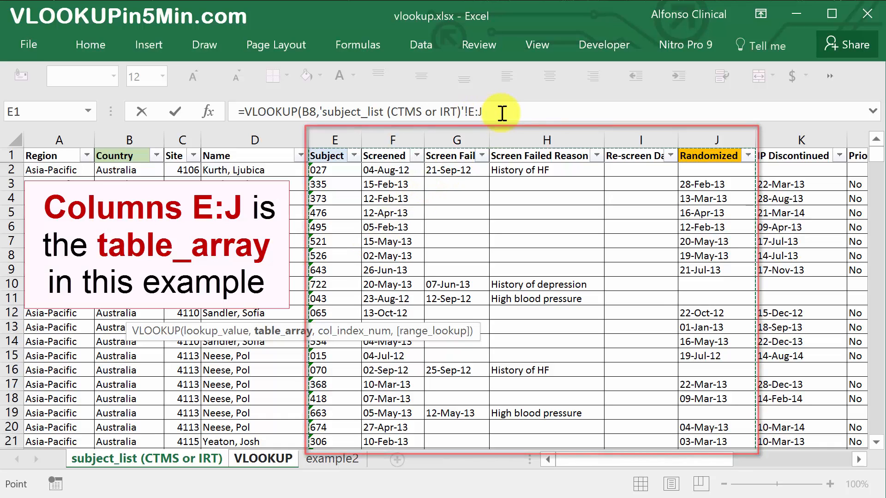
- Complete the C8 formula with column index 6 and FALSE for an exact match
{"action": "type", "text": ",6"}
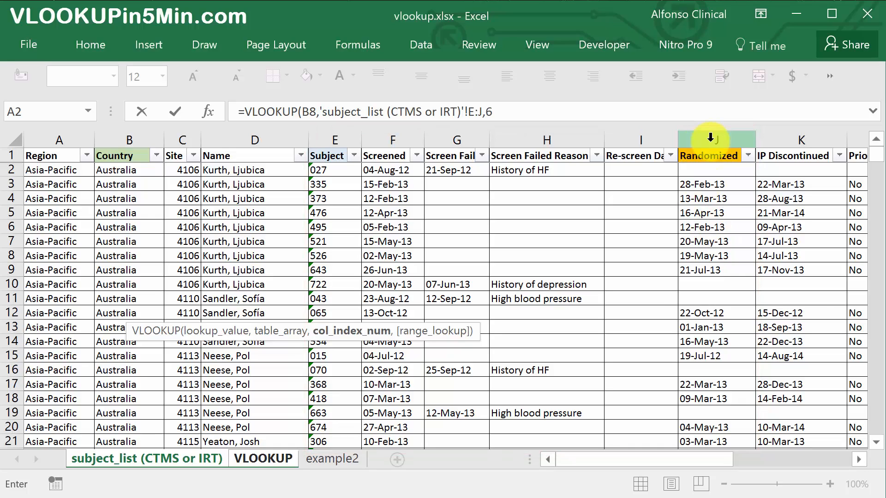
{"action": "type", "text": ","}
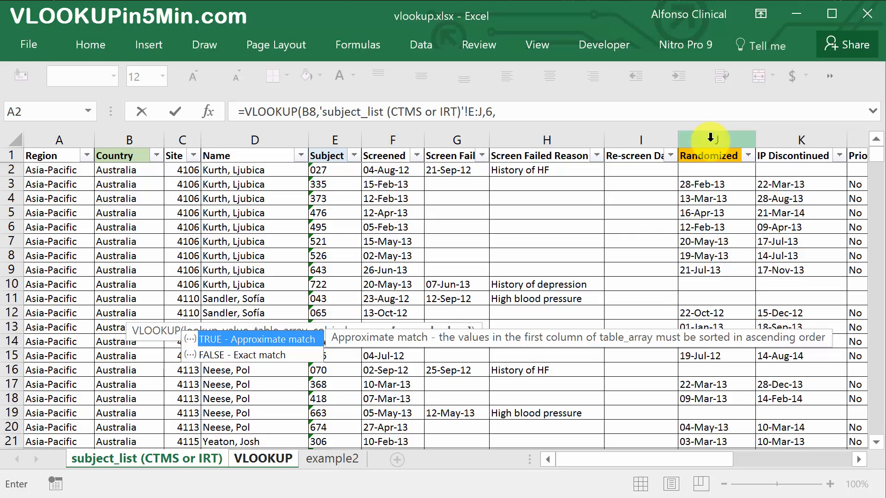
{"action": "key", "text": "Down"}
{"action": "key", "text": "Tab"}
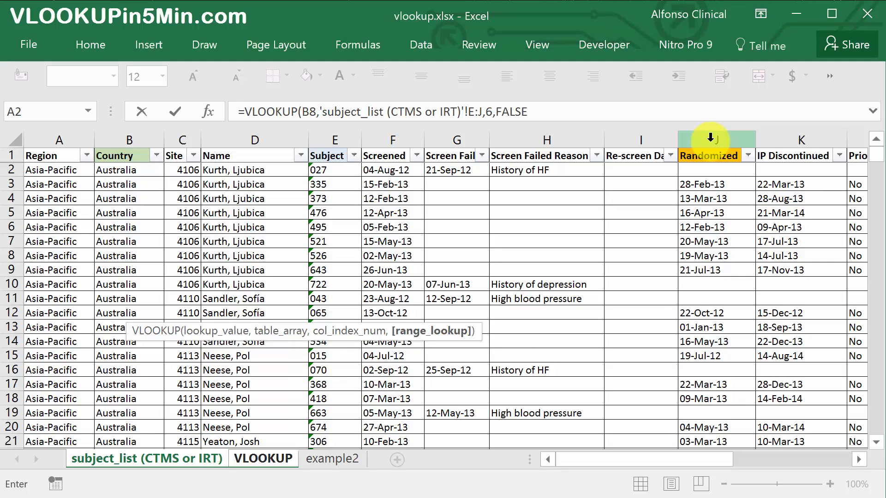
{"action": "type", "text": ")"}
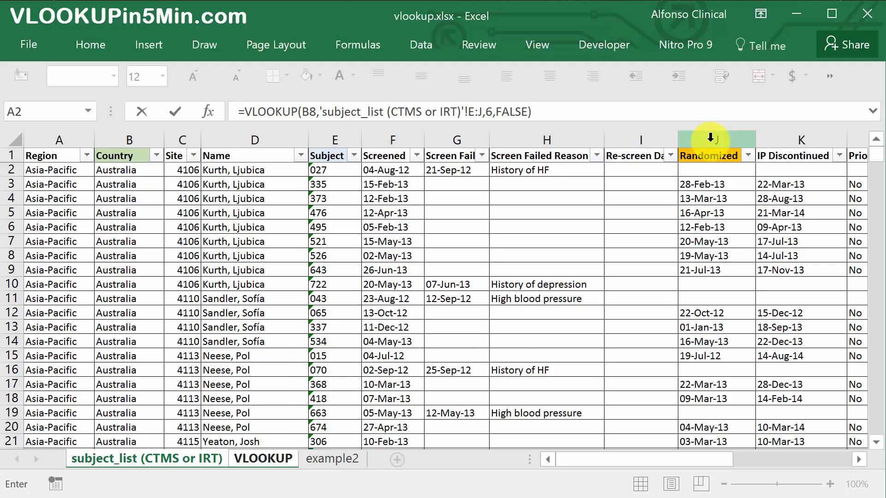
{"action": "key", "text": "Return"}
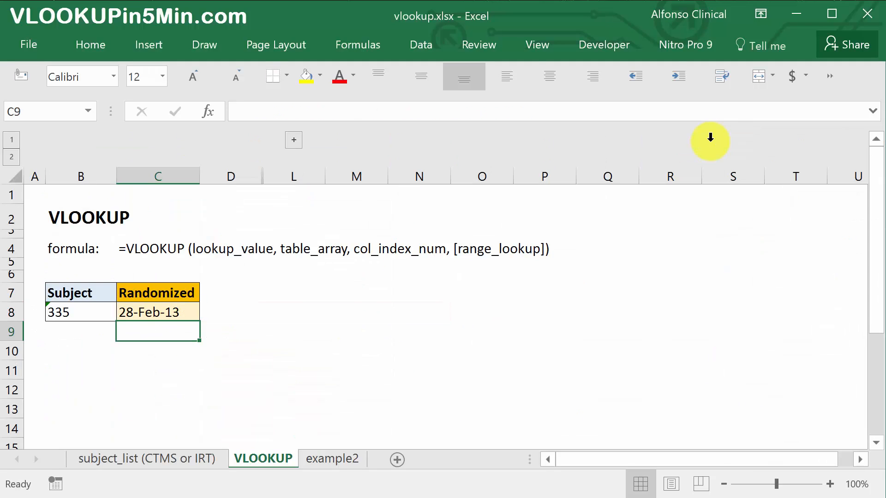
{"action": "key", "text": "Up"}
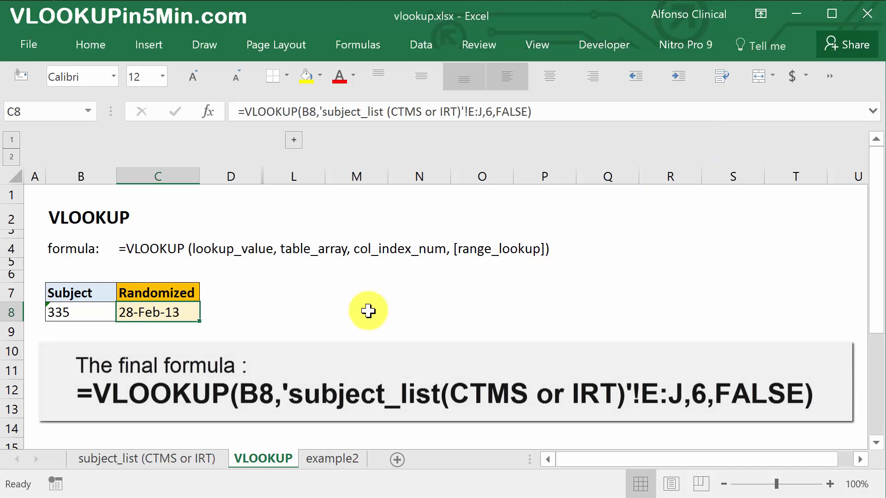
- Test the lookup by changing the subject in B8 to 373 and check the Randomized cell
{"action": "left_click", "coordinate": [180, 460]}
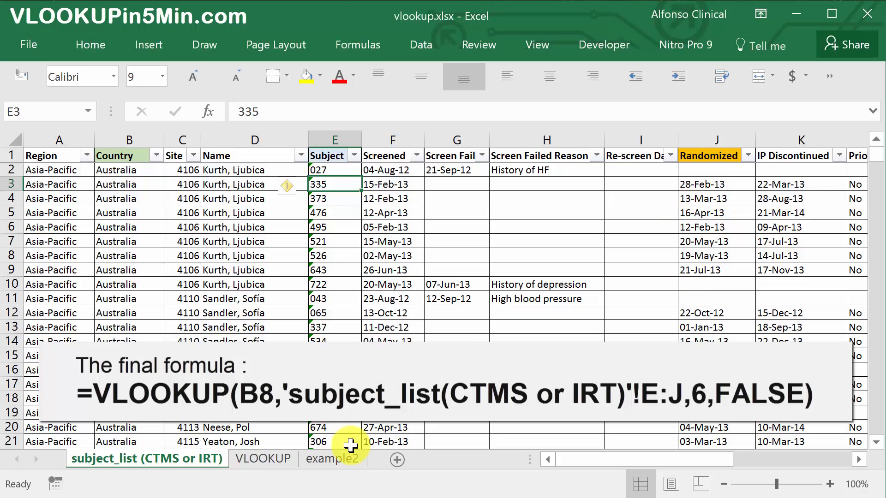
{"action": "left_click", "coordinate": [279, 460]}
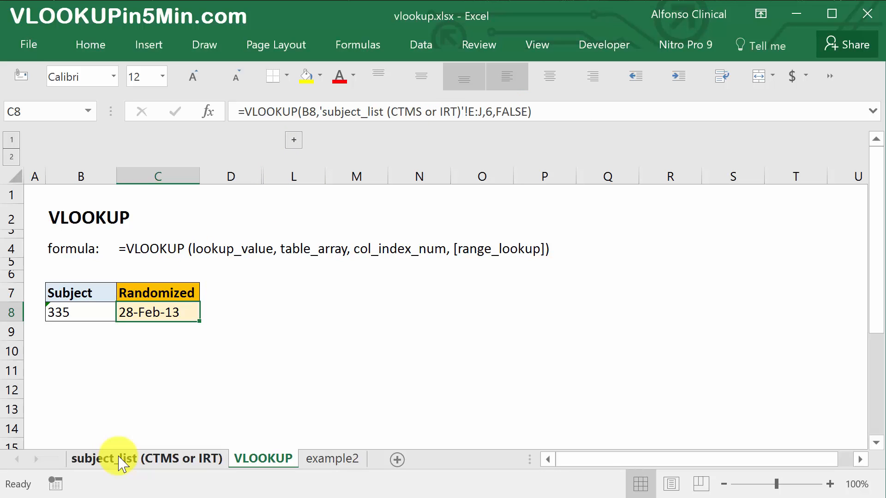
{"action": "left_click", "coordinate": [77, 316]}
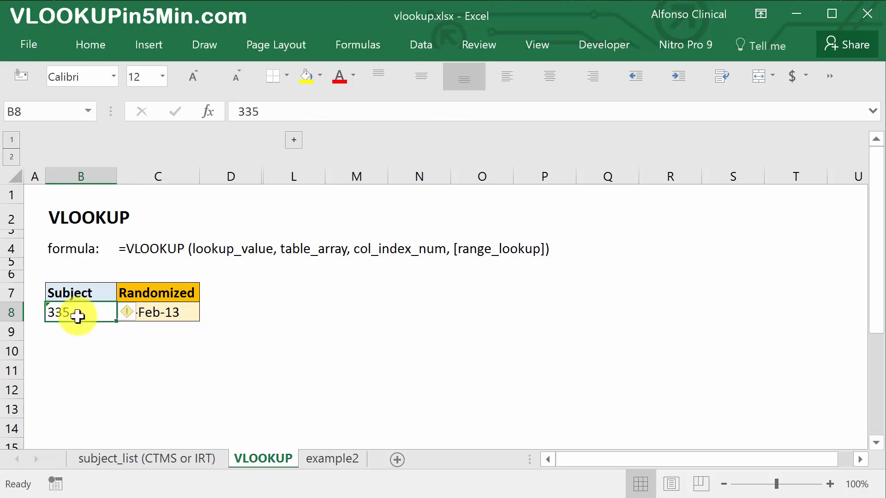
{"action": "left_click", "coordinate": [105, 457]}
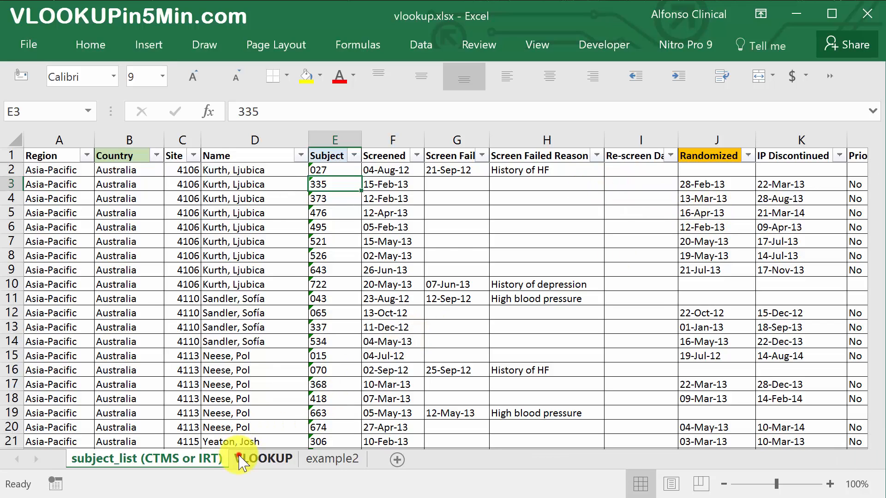
{"action": "left_click", "coordinate": [262, 459]}
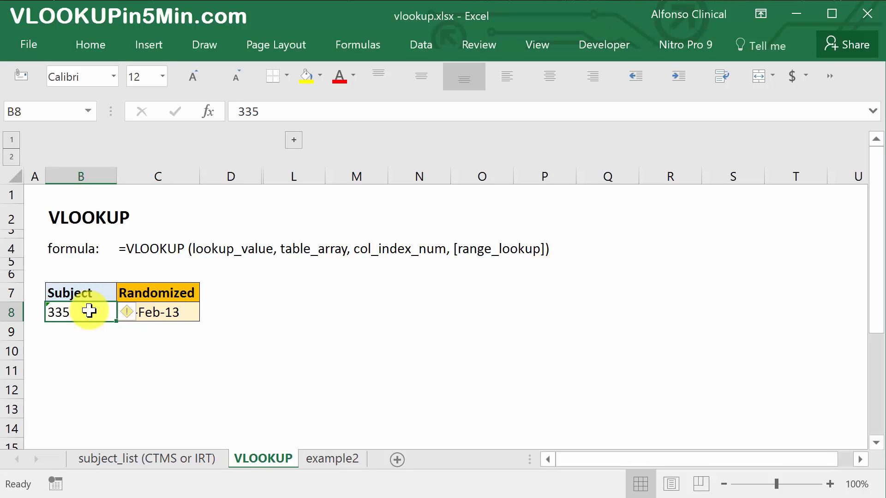
{"action": "type", "text": "373"}
{"action": "key", "text": "Return"}
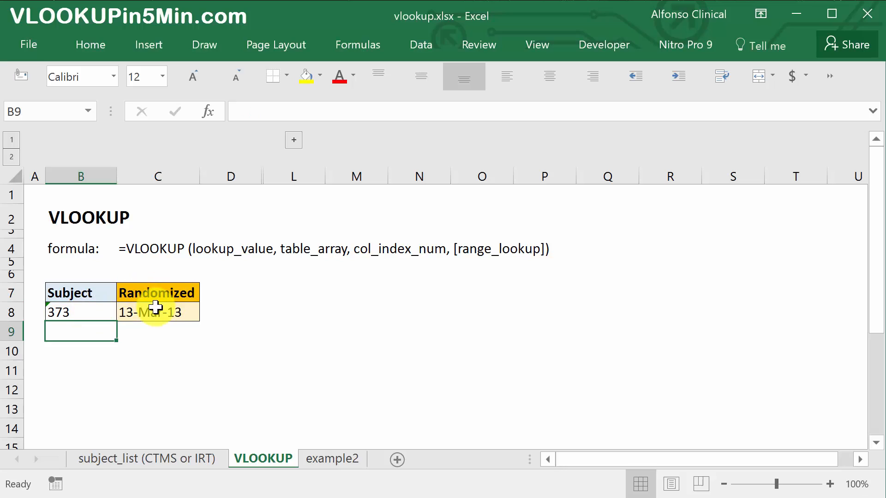
{"action": "left_click", "coordinate": [155, 307]}
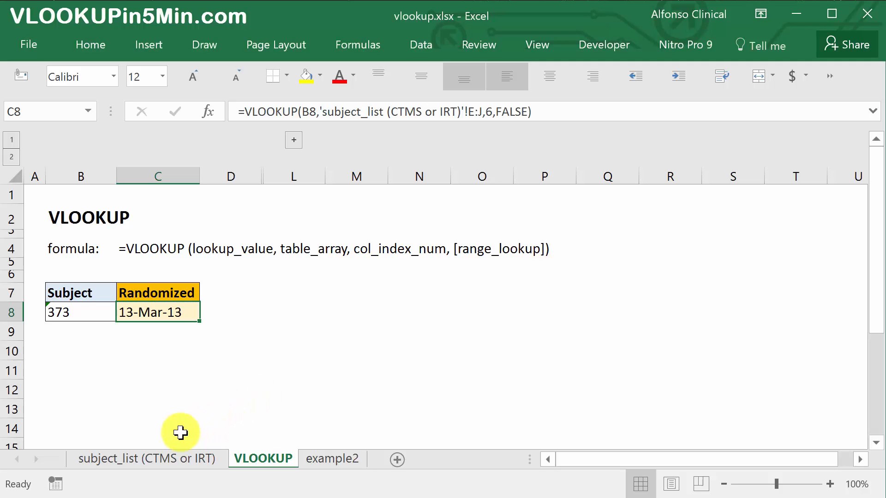
- Add the column header "rando" in cell E1 of the example2 sheet, beside the Screened column
{"action": "left_click", "coordinate": [340, 463]}
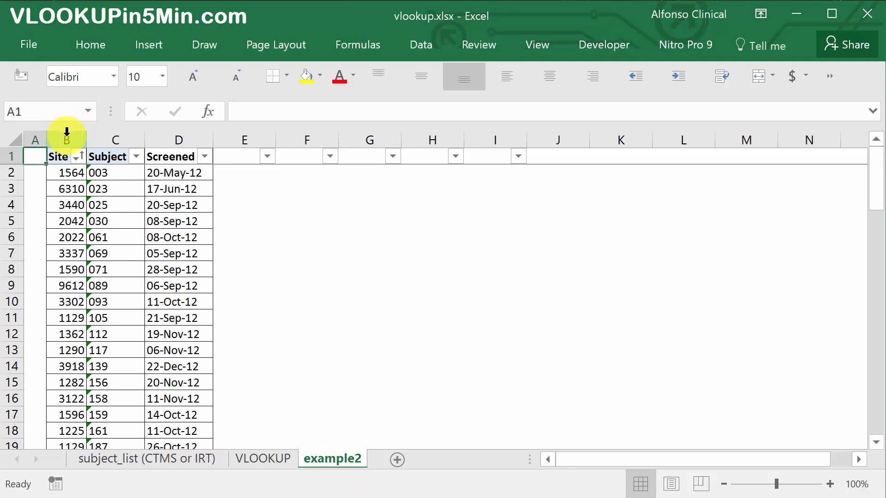
{"action": "left_click_drag", "start_coordinate": [67, 133], "coordinate": [148, 157]}
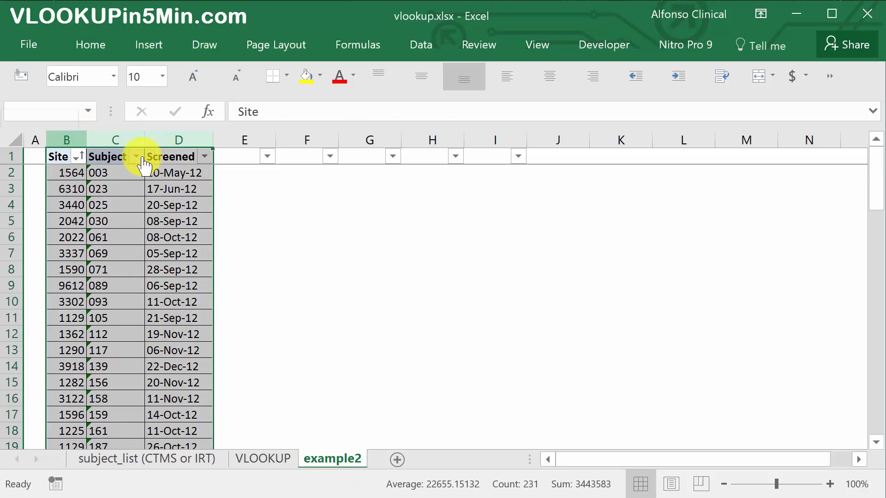
{"action": "left_click", "coordinate": [124, 131]}
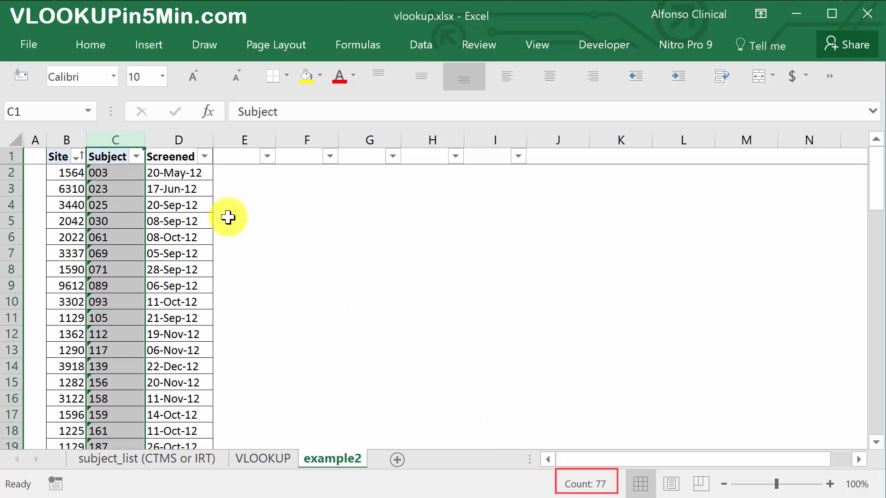
{"action": "left_click", "coordinate": [199, 255]}
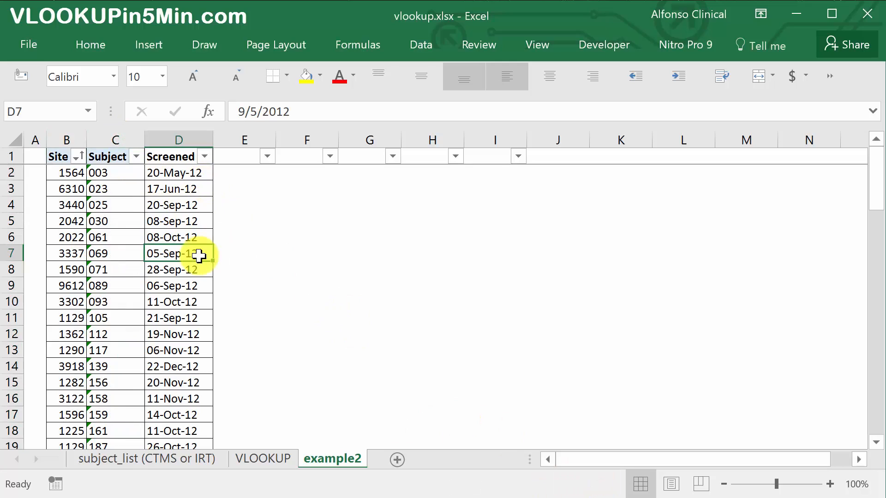
{"action": "left_click", "coordinate": [241, 173]}
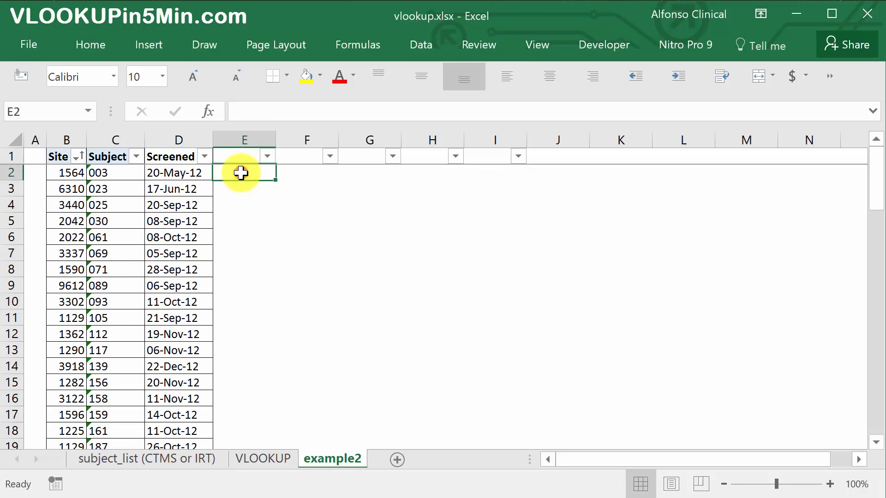
{"action": "left_click", "coordinate": [230, 158]}
{"action": "type", "text": "rando"}
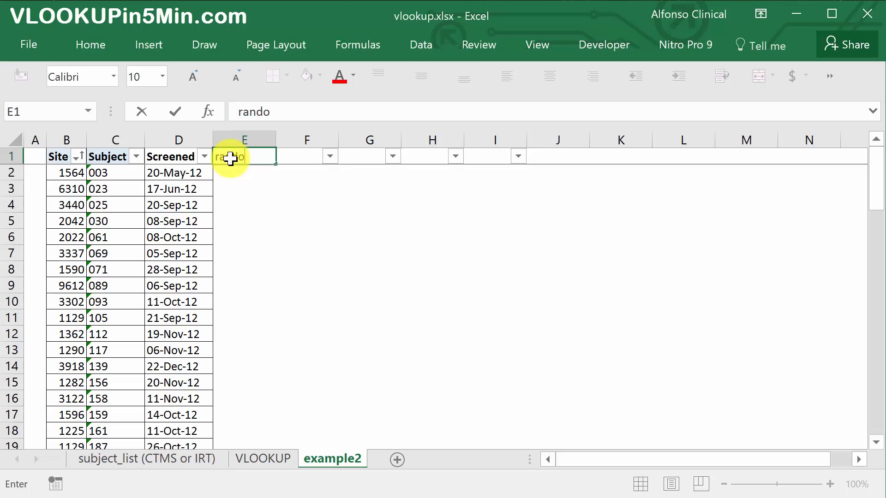
{"action": "key", "text": "Return"}
- Start a VLOOKUP formula in E2 of the example2 sheet, using subject cell C2 as the lookup value
{"action": "type", "text": "="}
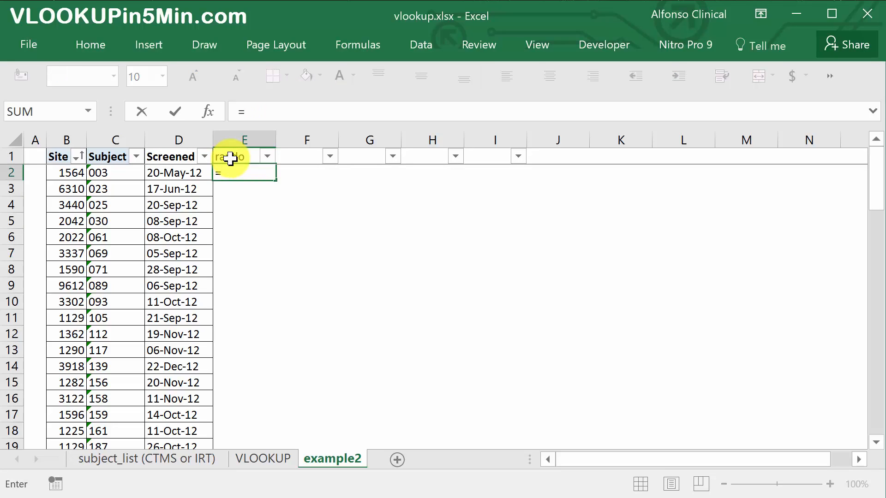
{"action": "type", "text": "vlo"}
{"action": "key", "text": "Tab"}
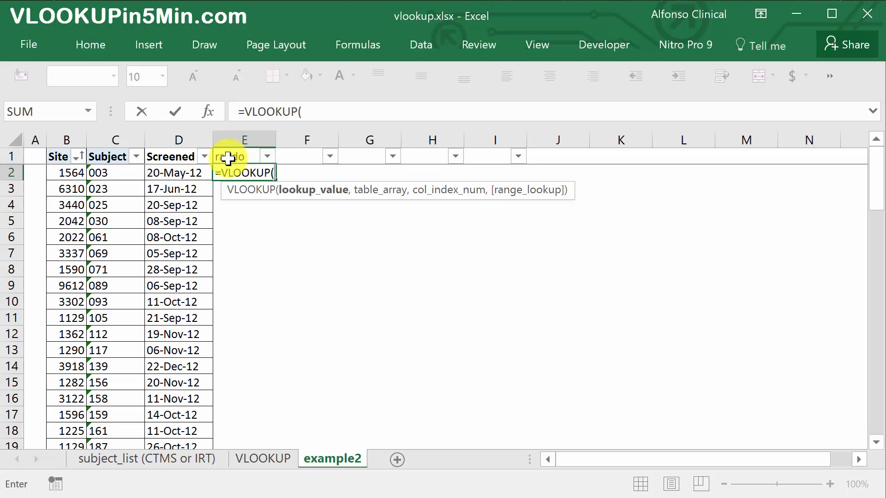
{"action": "left_click", "coordinate": [102, 171]}
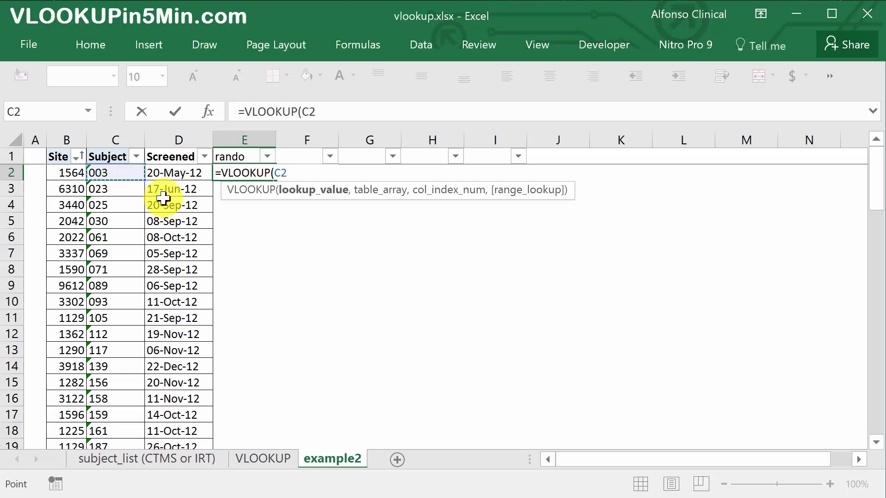
{"action": "type", "text": ","}
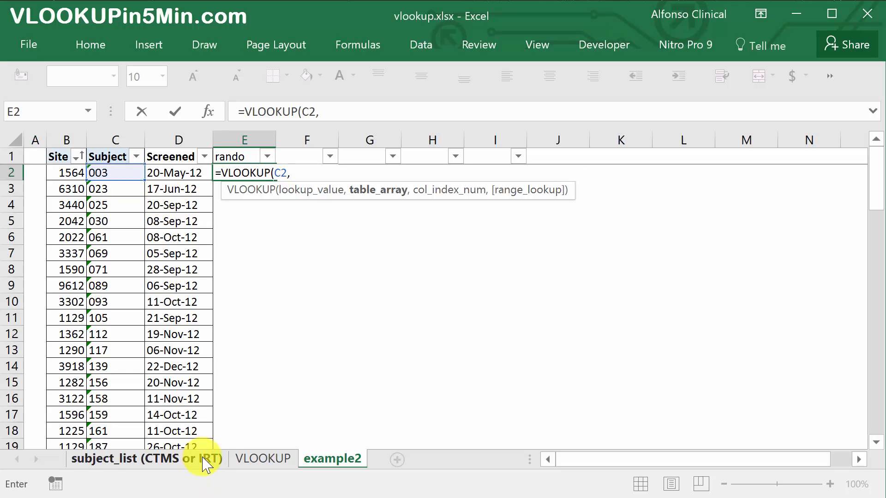
- Set the table array of the E2 formula to columns E:J of the subject_list (CTMS or IRT) sheet
{"action": "left_click", "coordinate": [202, 459]}
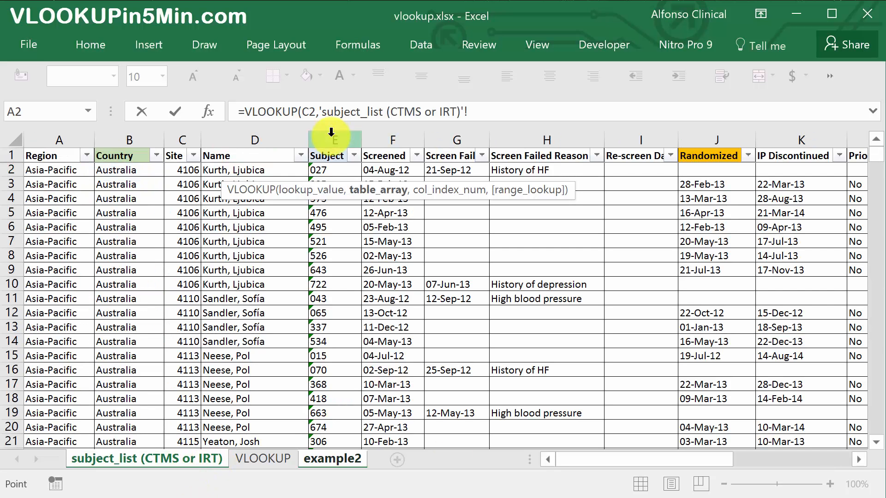
{"action": "left_click_drag", "start_coordinate": [350, 140], "coordinate": [696, 172]}
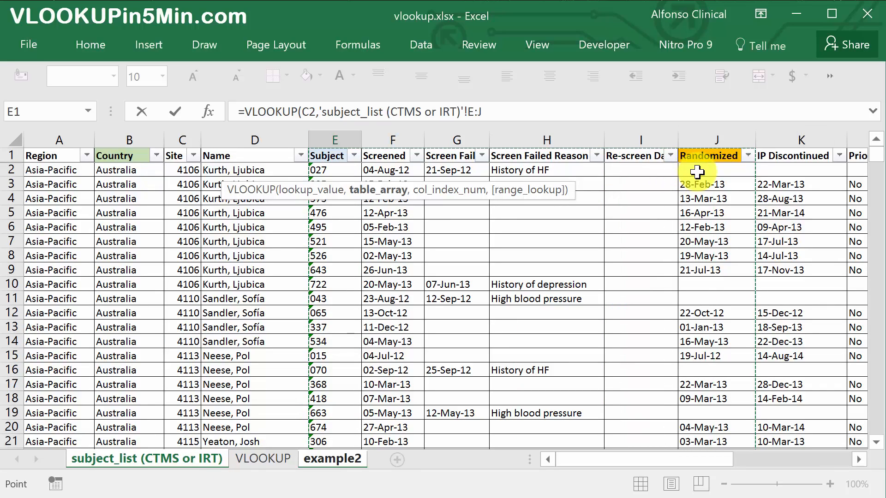
{"action": "type", "text": ","}
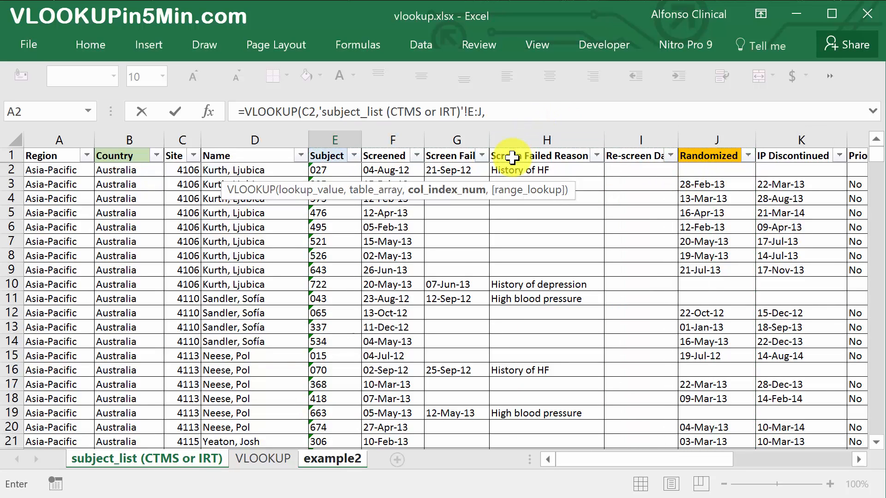
{"action": "type", "text": "6,"}
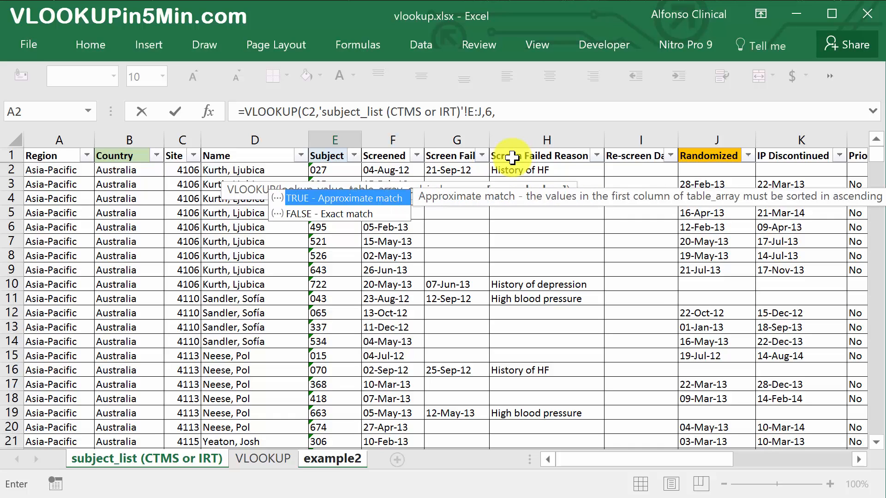
{"action": "type", "text": "FALSE)"}
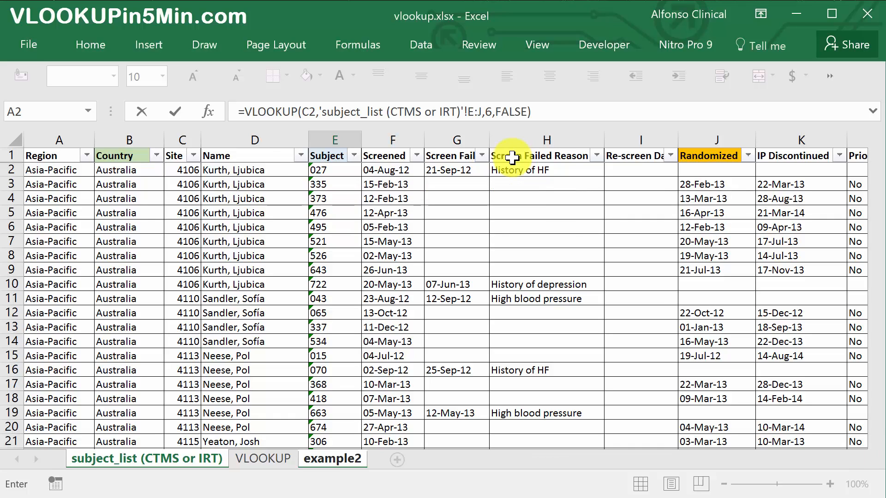
- Complete the E2 formula with column index 6 and FALSE for an exact match
{"action": "key", "text": "Return"}
- Fill the E2 lookup formula down the rando column to the last subject in row 77 and check the final rows
{"action": "left_click", "coordinate": [252, 169]}
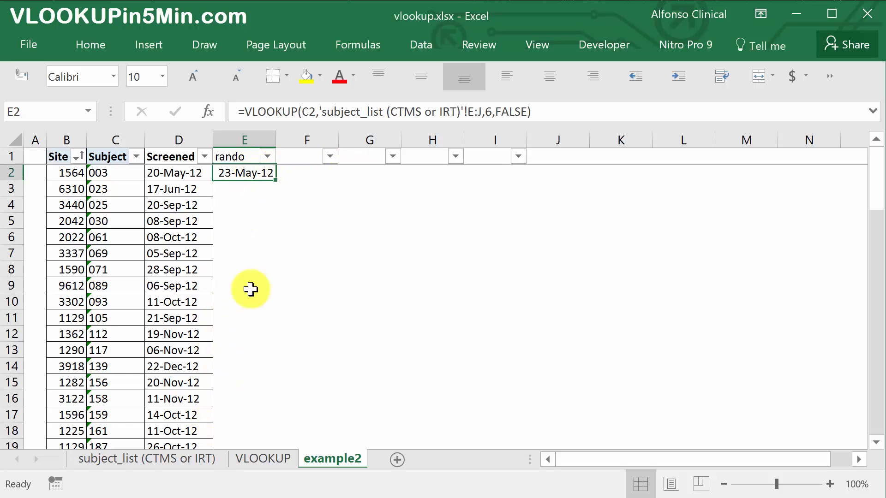
{"action": "scroll", "coordinate": [257, 323], "scroll_direction": "down", "scroll_amount": 3}
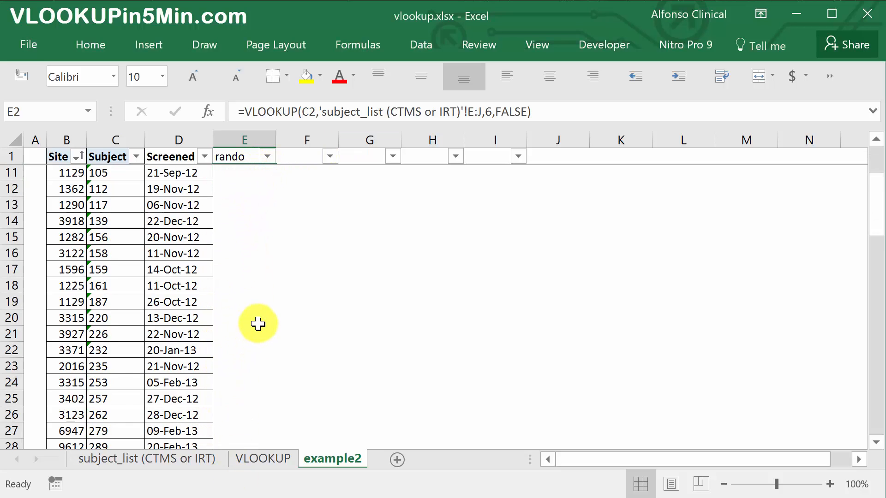
{"action": "scroll", "coordinate": [257, 323], "scroll_direction": "down", "scroll_amount": 9}
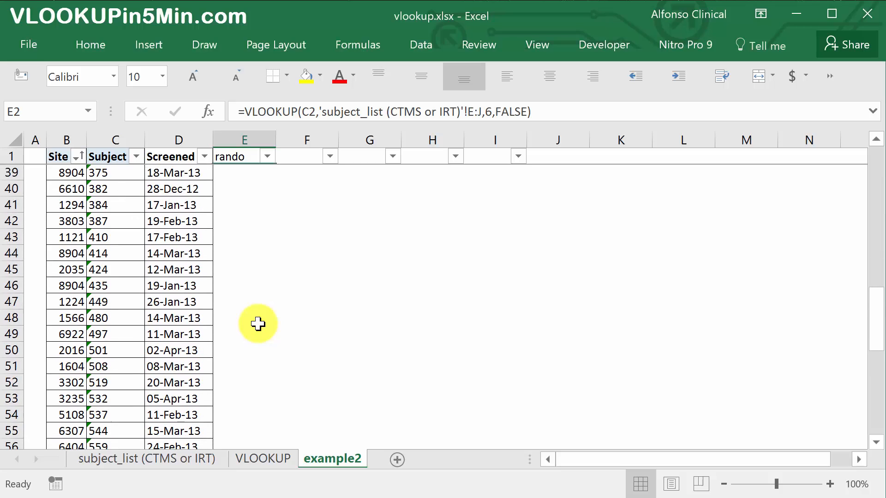
{"action": "scroll", "coordinate": [258, 324], "scroll_direction": "up", "scroll_amount": 12}
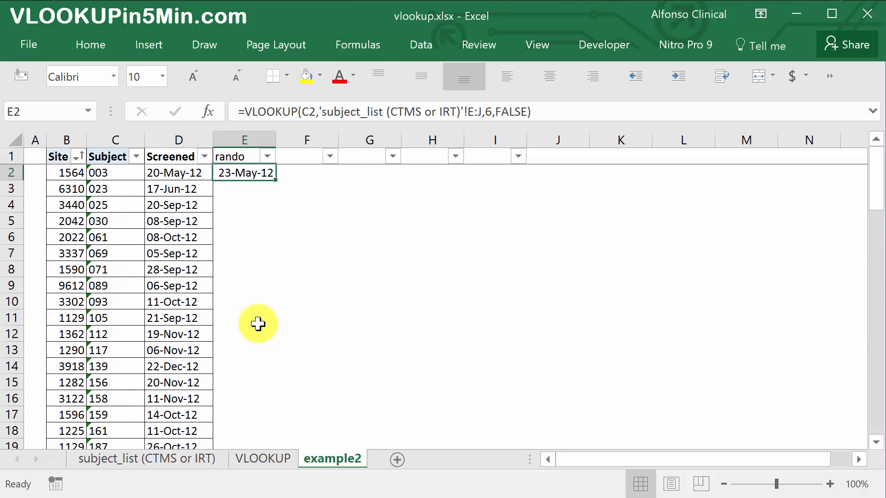
{"action": "double_click", "coordinate": [276, 180]}
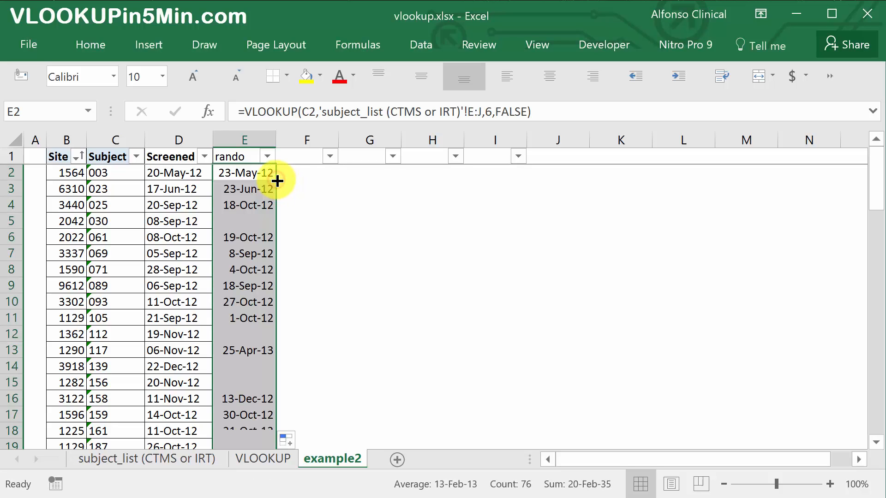
{"action": "key", "text": "ctrl+Down"}
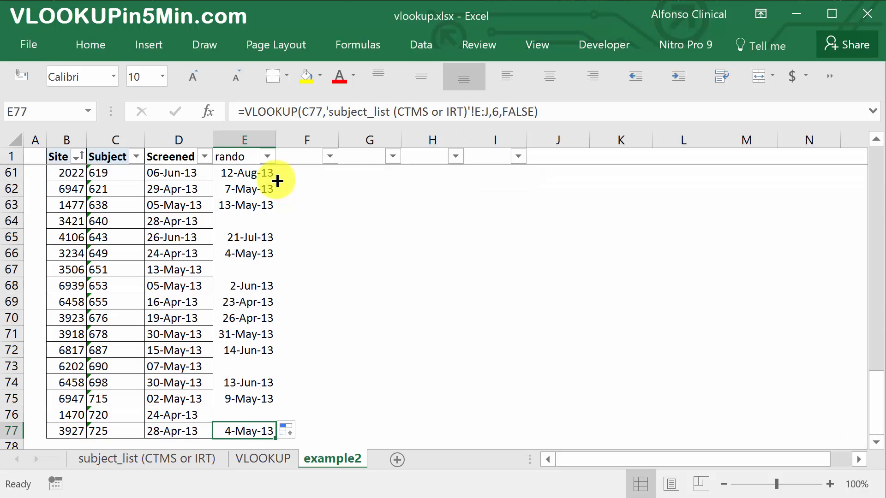
{"action": "key", "text": "Down"}
{"action": "key", "text": "Up"}
{"action": "key", "text": "Up"}
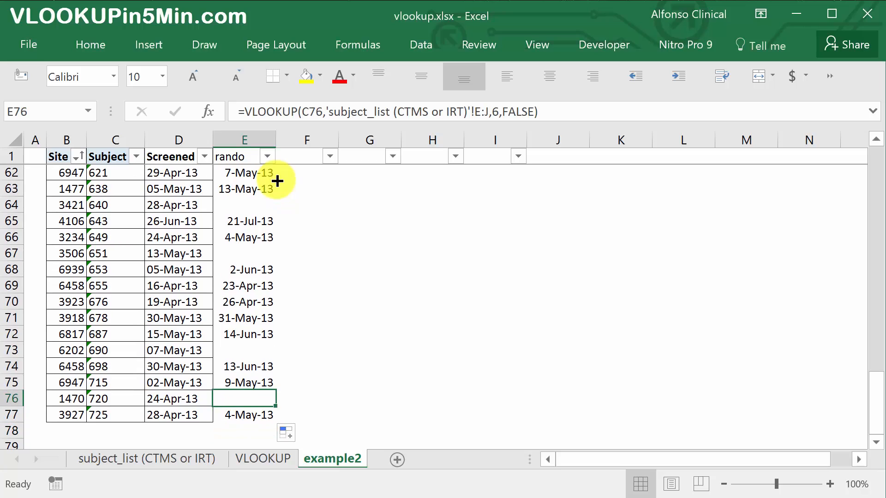
{"action": "key", "text": "ctrl+Up"}
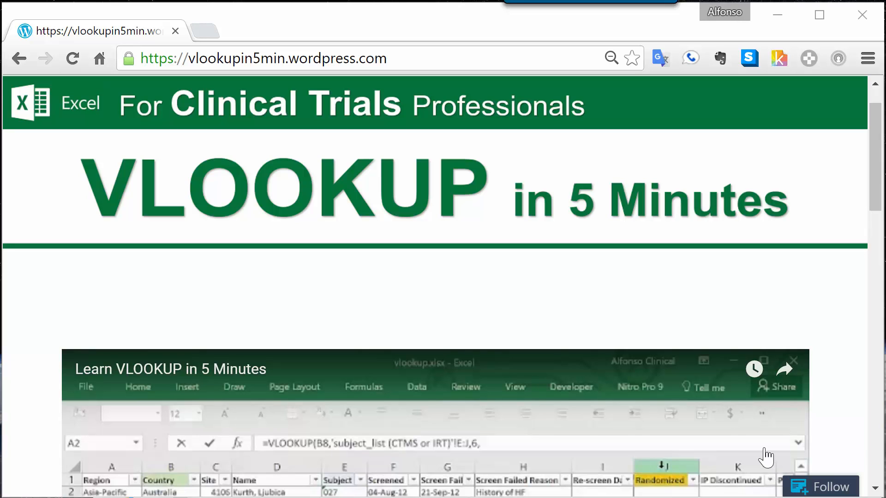
- Find the Free Video Subscription form on the VLOOKUP in 5 Minutes web page
{"action": "scroll", "coordinate": [766, 457], "scroll_direction": "down", "scroll_amount": 10}
{"action": "scroll", "coordinate": [765, 457], "scroll_direction": "down", "scroll_amount": 5}
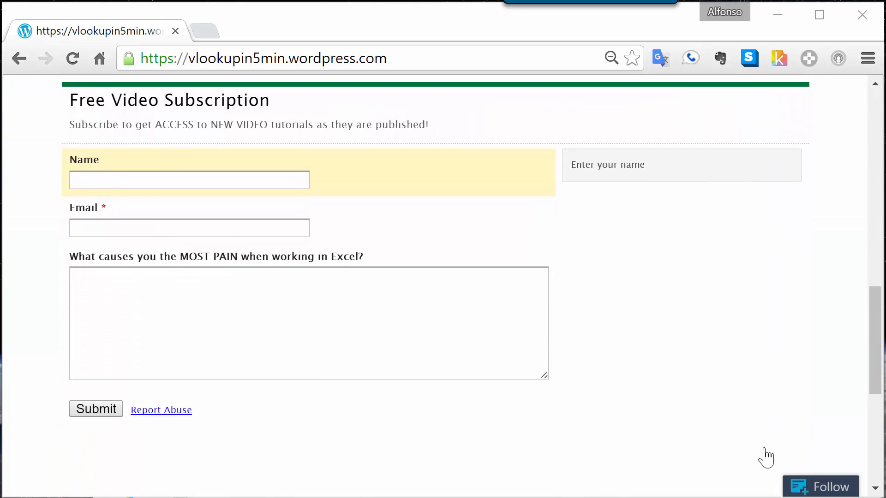